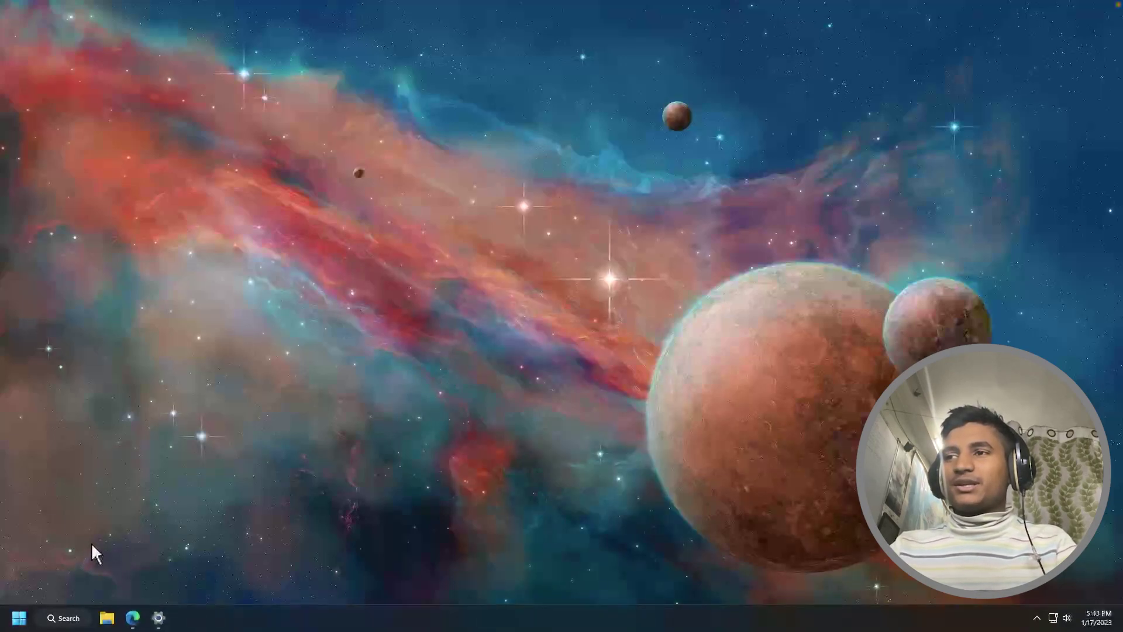
Step: Open Device Manager and expand Display adapters to show the Parallels Display Adapter (WDDM)
right_click(15, 622)
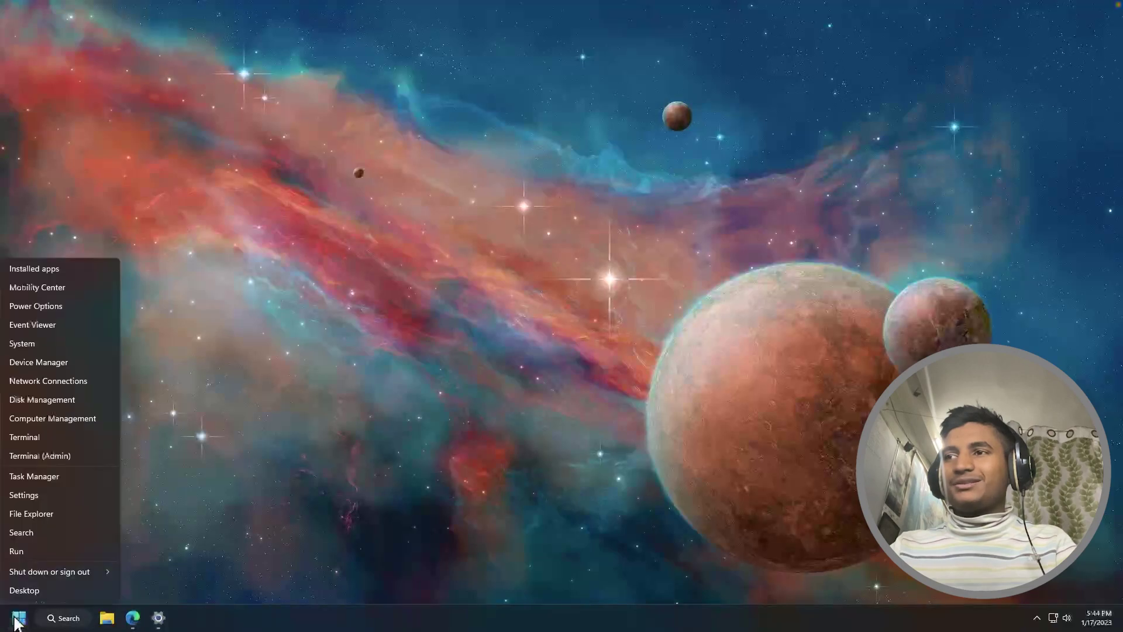
click(43, 359)
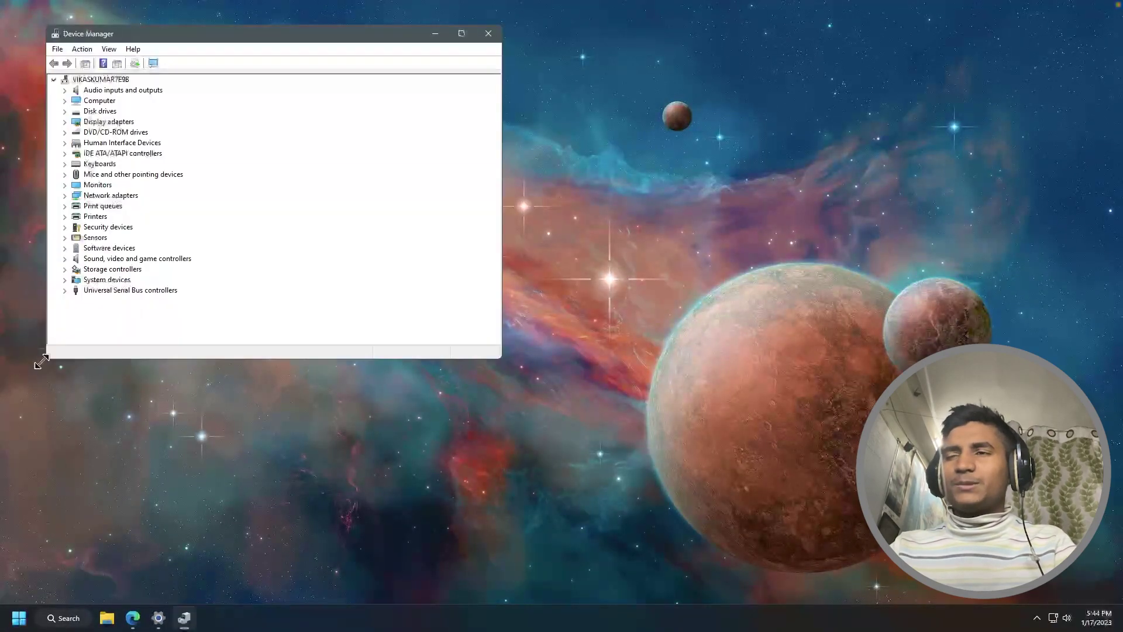
click(18, 618)
text(duce)
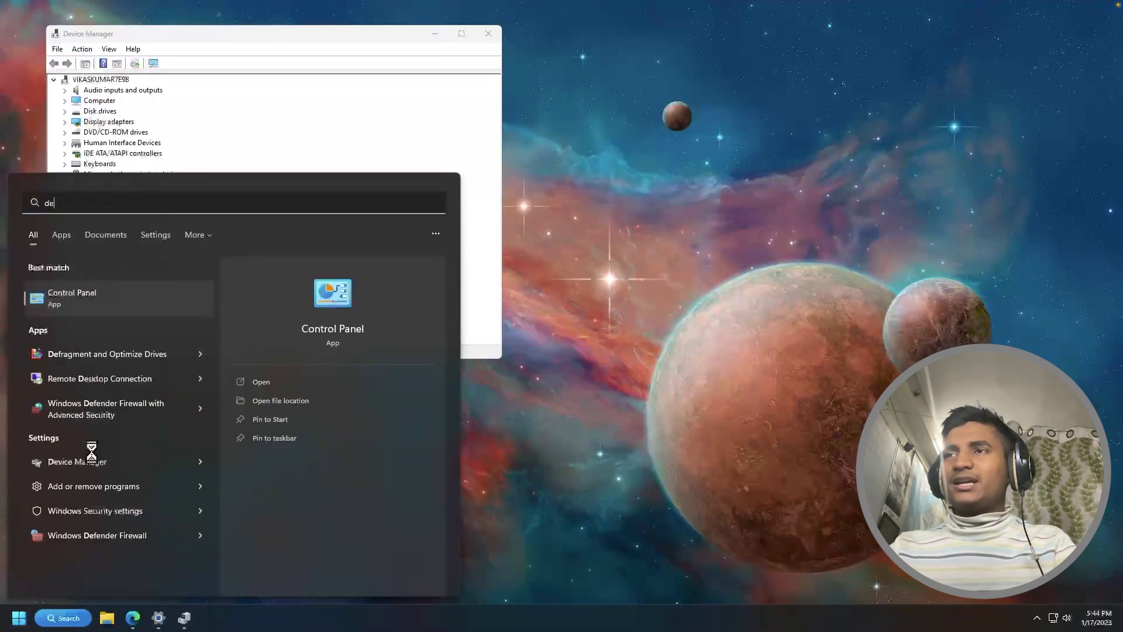
text(vice)
key(Return)
drag(284, 124, 302, 135)
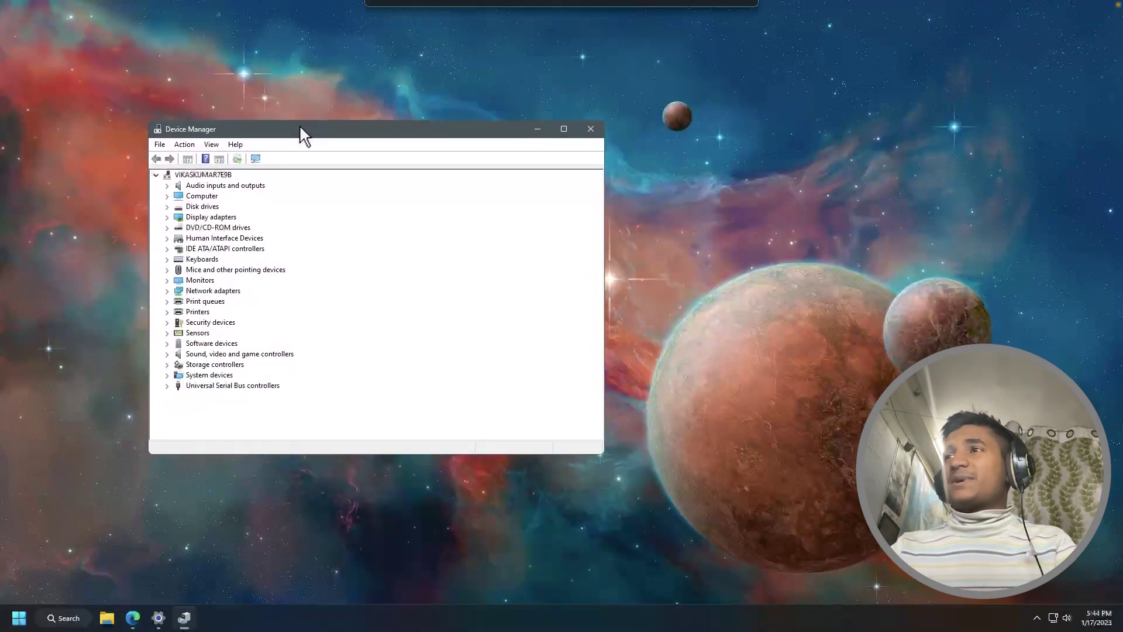
double_click(200, 218)
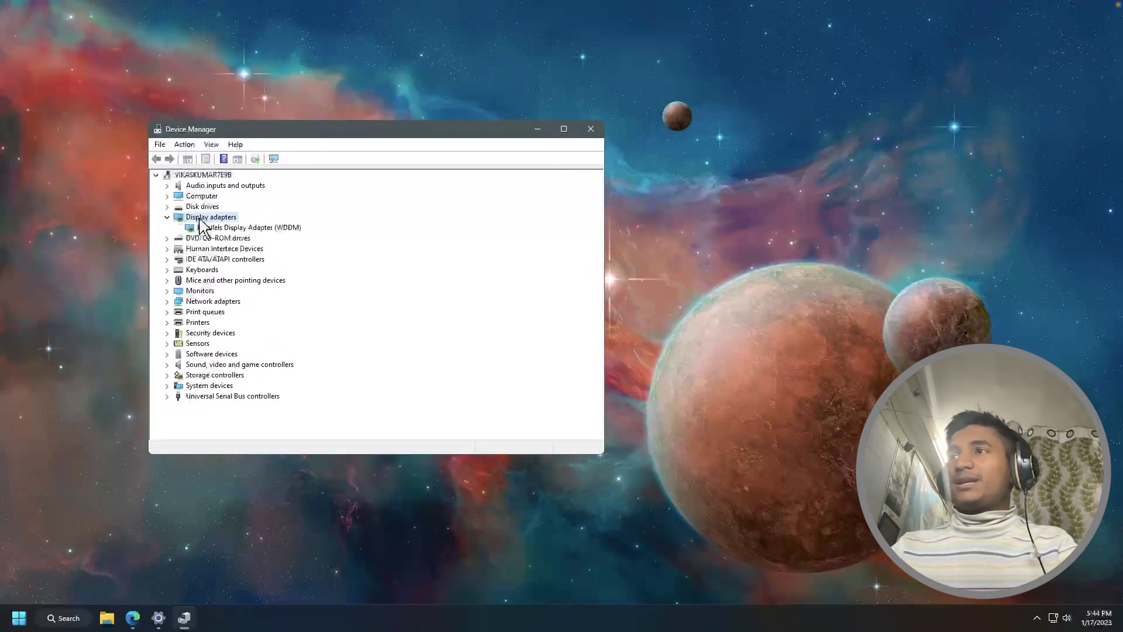
Step: Search automatically for a newer Parallels Display Adapter (WDDM) driver; the best one is already installed
right_click(245, 228)
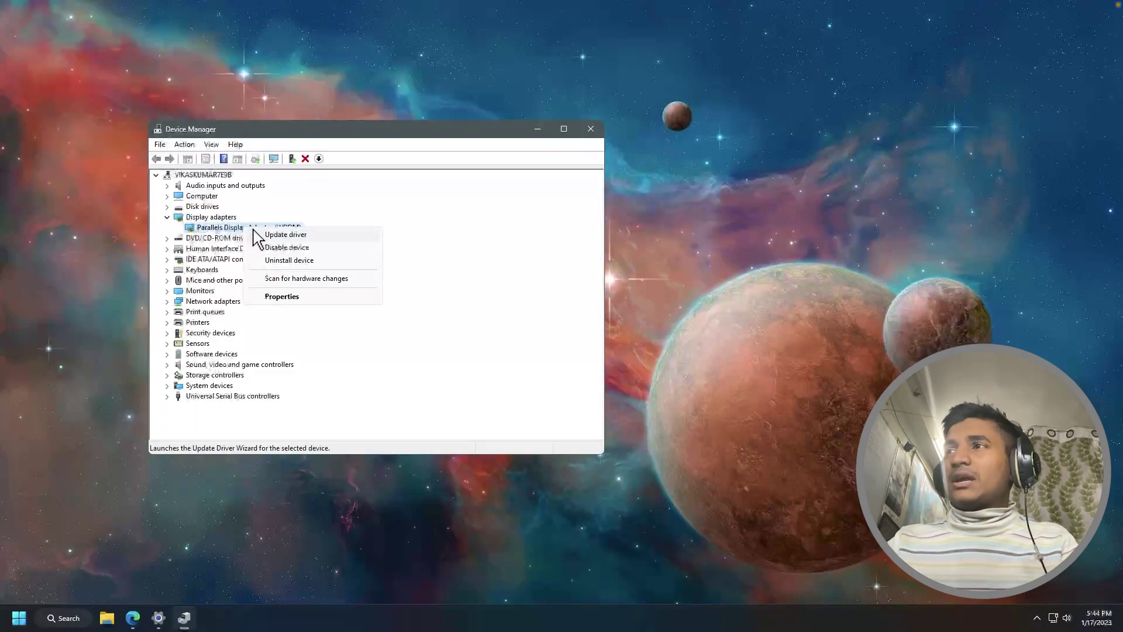
click(259, 237)
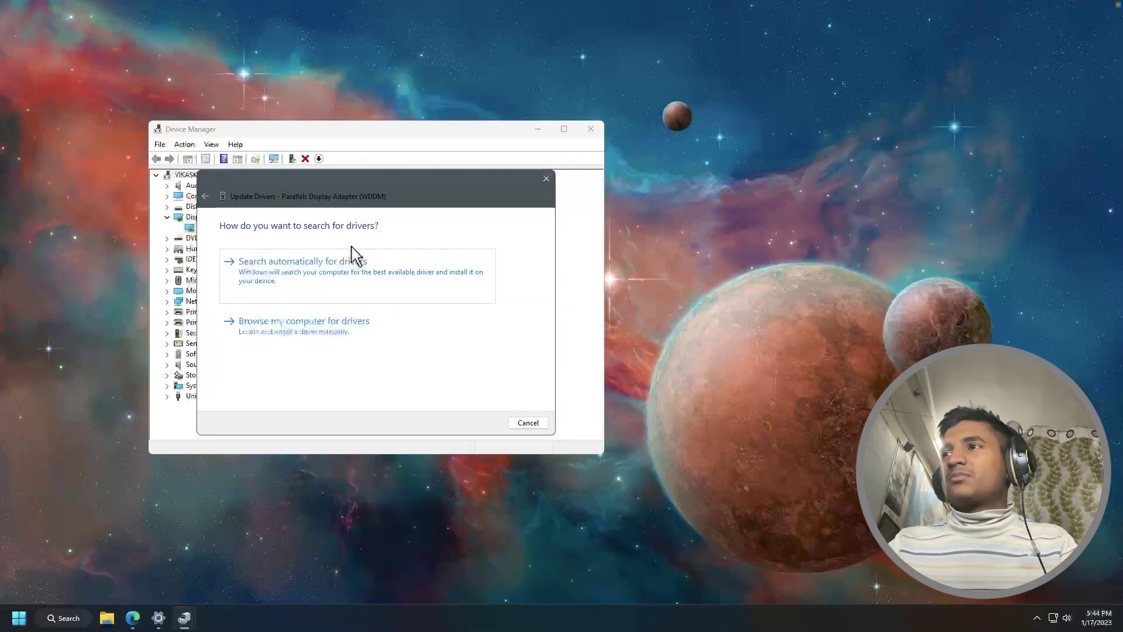
click(305, 267)
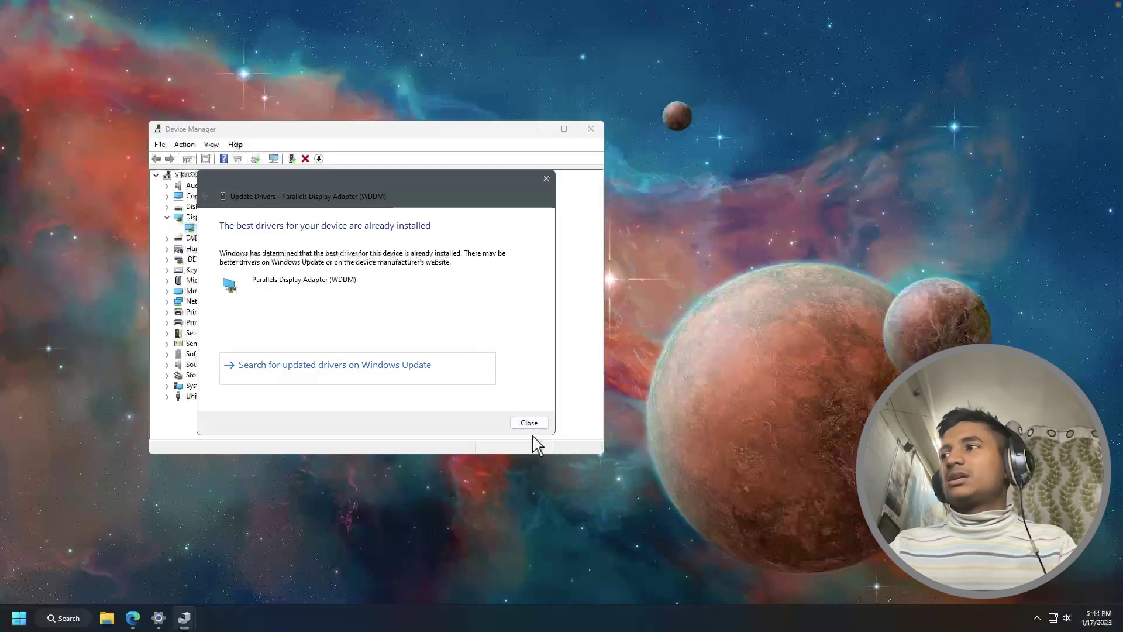
click(529, 423)
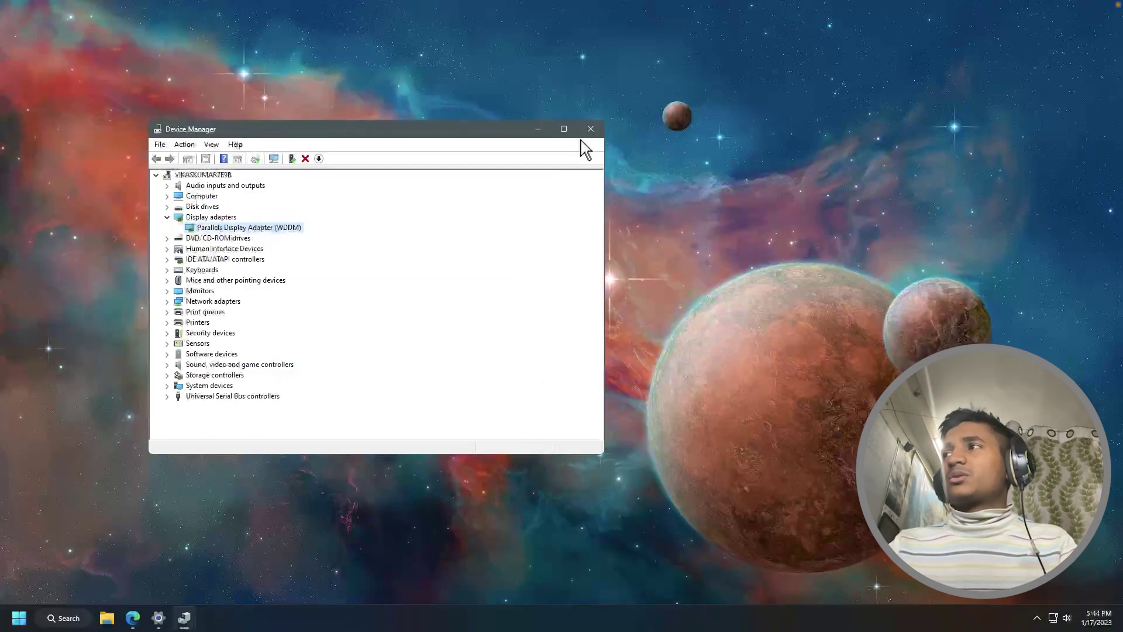
Step: Close Device Manager, download the GeForce_Experience_v3.23.0.74.exe Nvidia installer, and open AMD's driver page
click(591, 129)
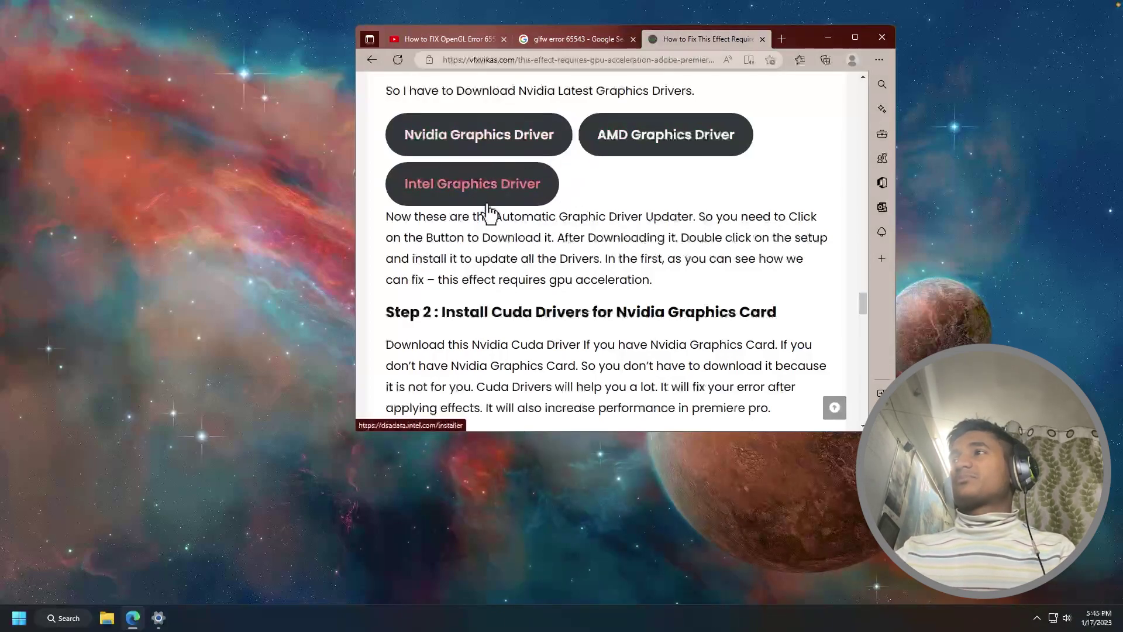
click(488, 138)
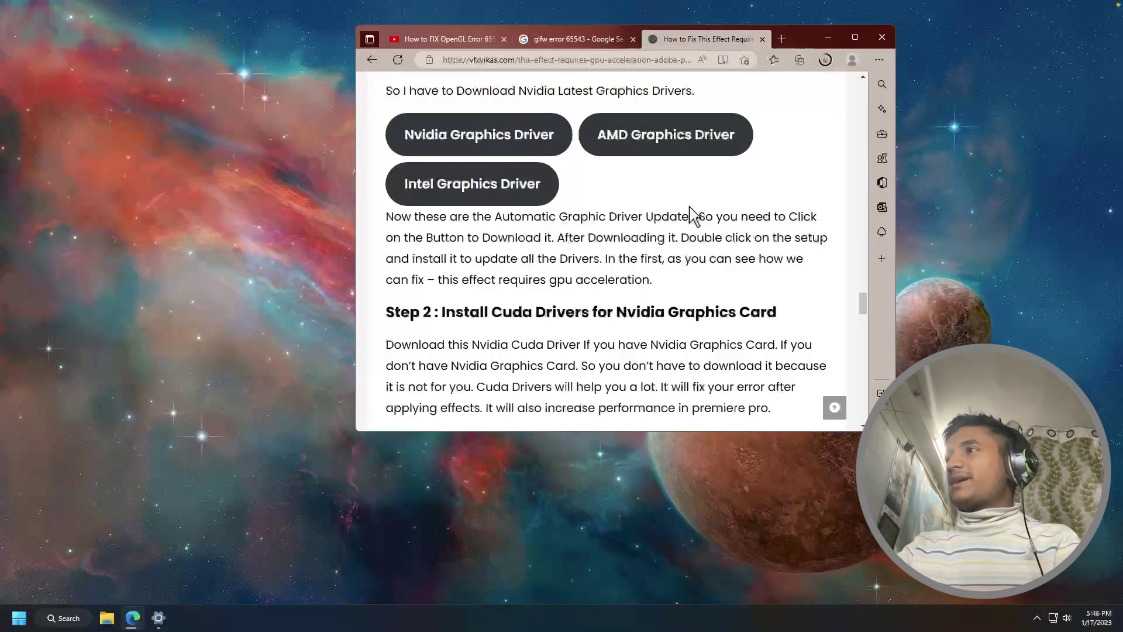
click(673, 141)
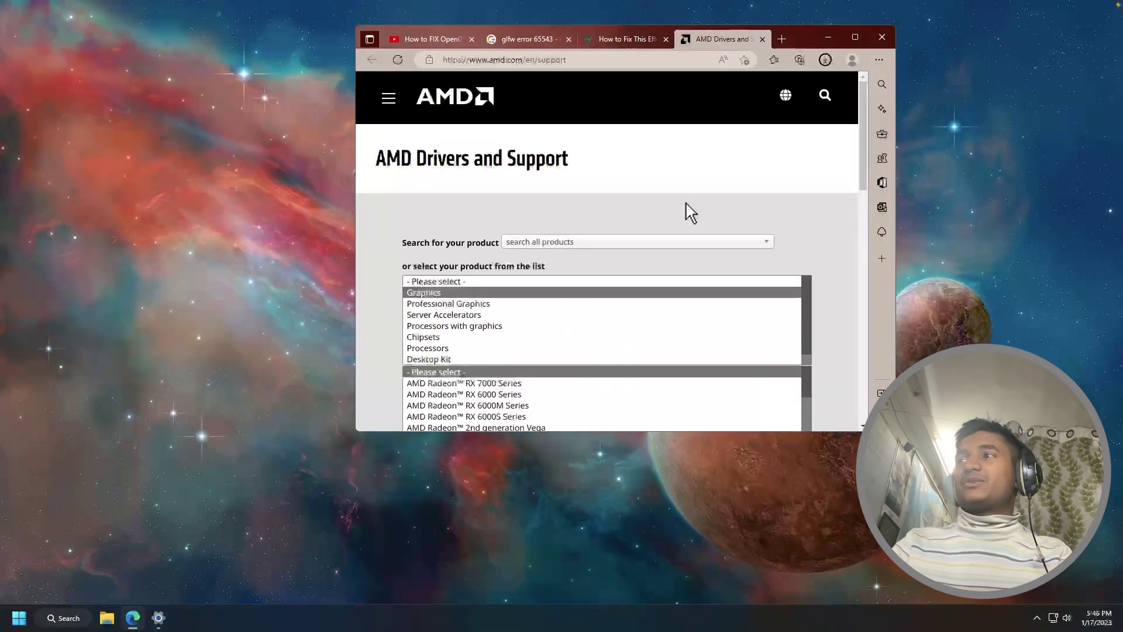
Step: Dismiss AMD's cookie banner and pick Graphics, then AMD Radeon™ 2nd generation Vega, in the product lists
click(839, 350)
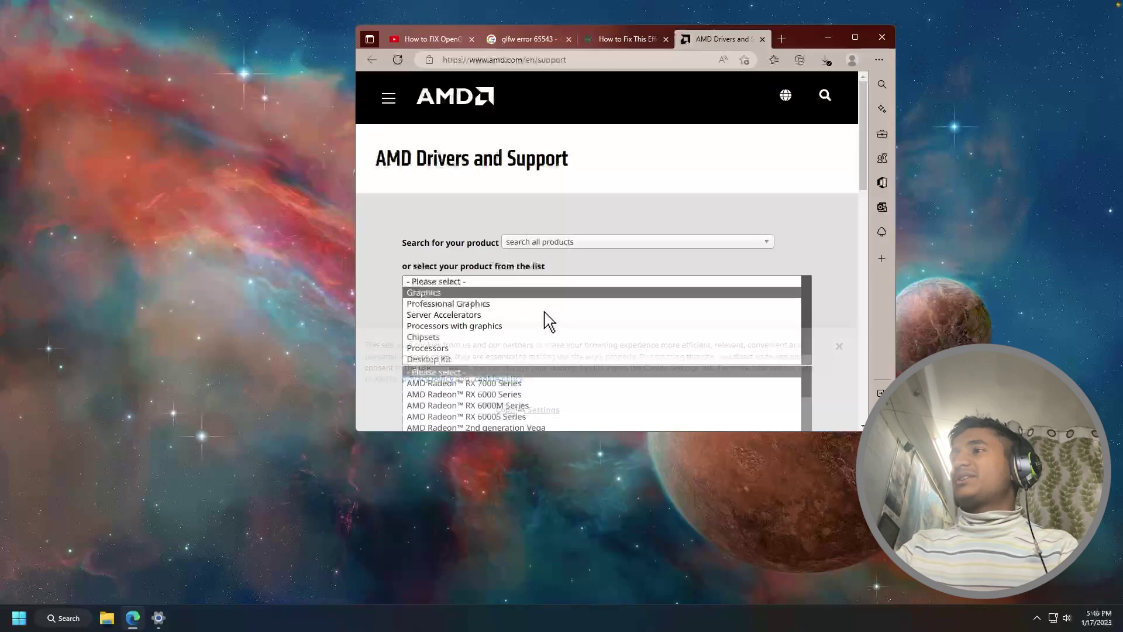
click(485, 314)
scroll(472, 322, down, 2)
click(468, 286)
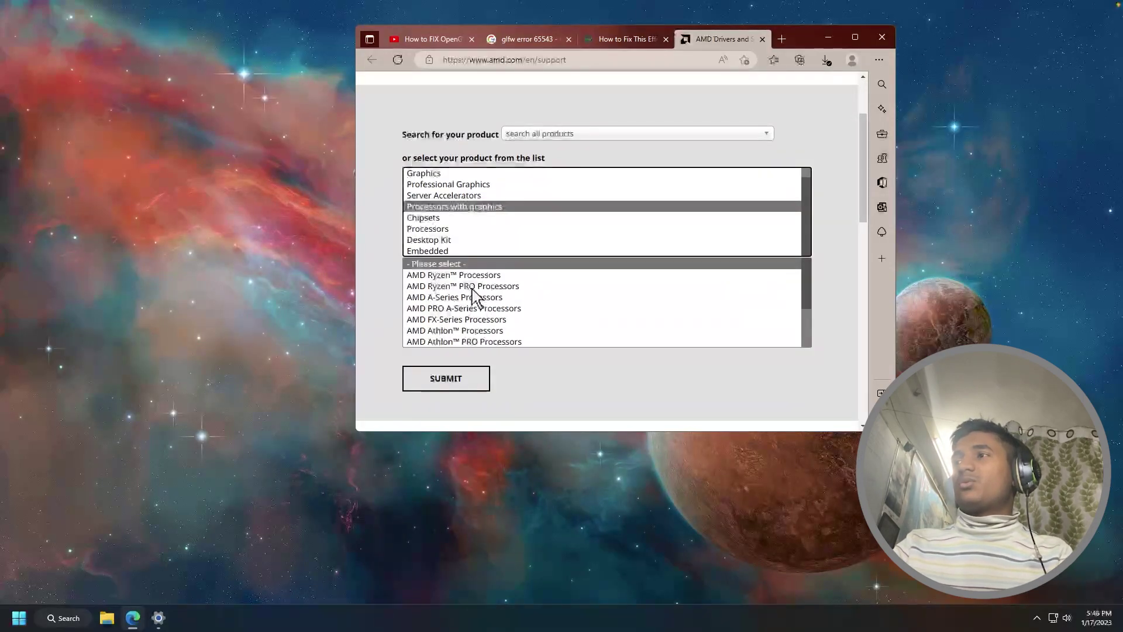
click(470, 321)
scroll(476, 316, down, 2)
click(432, 175)
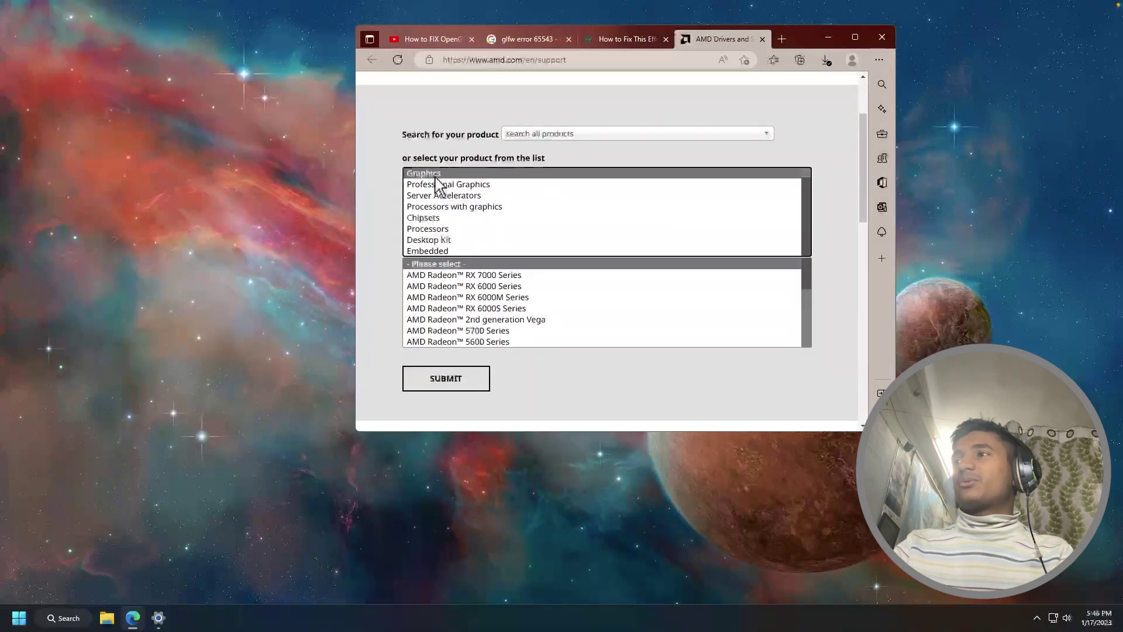
click(472, 320)
scroll(584, 230, down, 4)
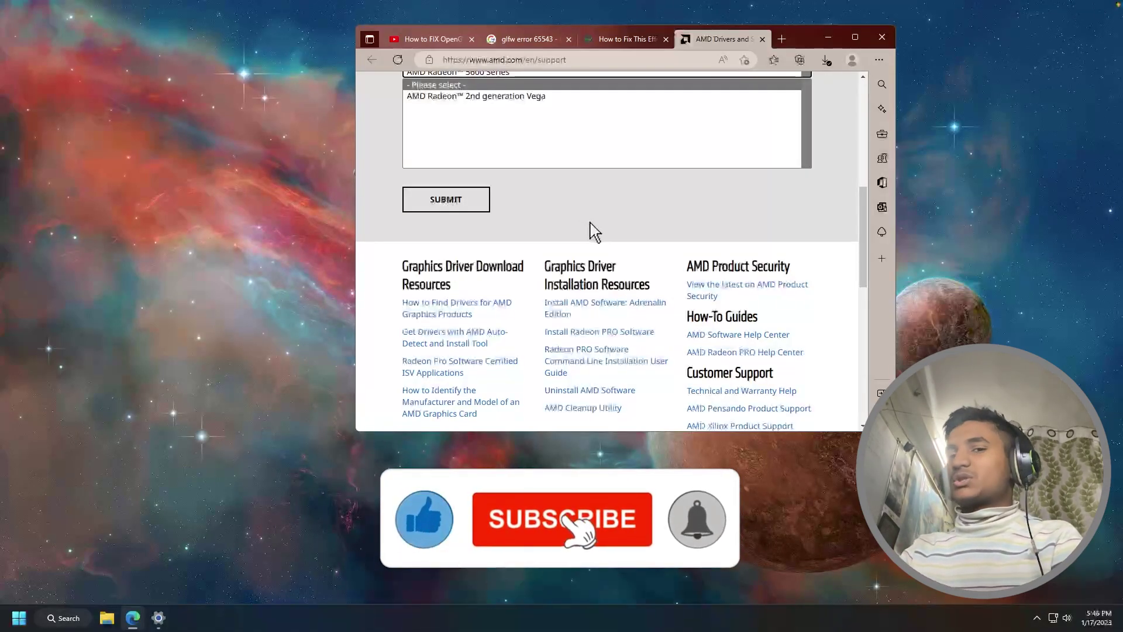
Step: Download the Intel Driver and Support Assistant installer from the guide, then show the desktop
click(610, 40)
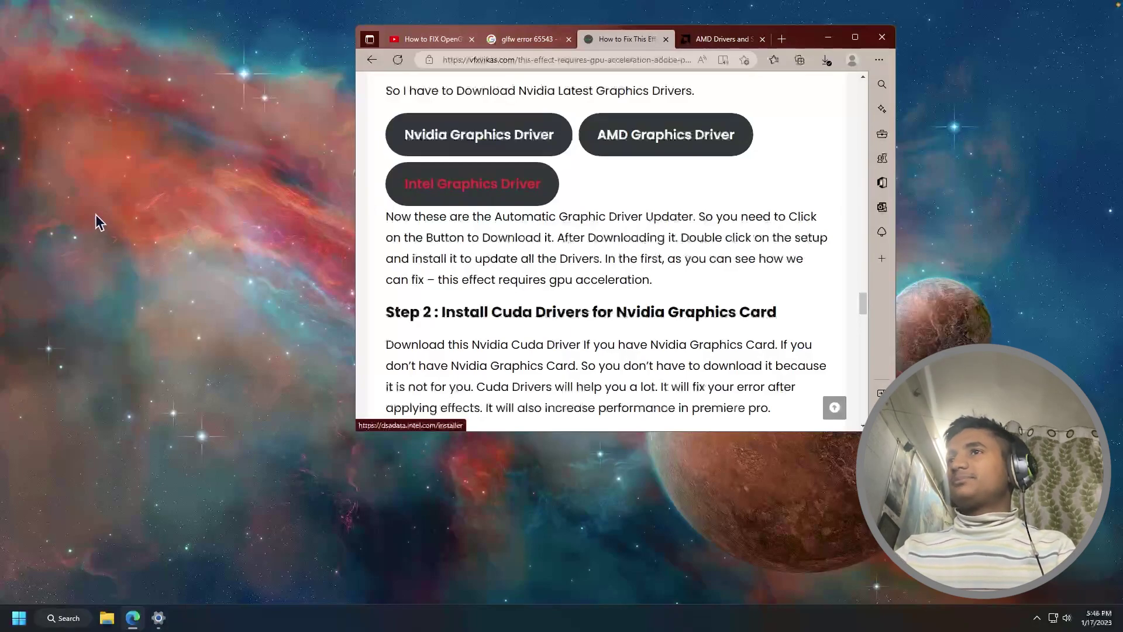
click(476, 194)
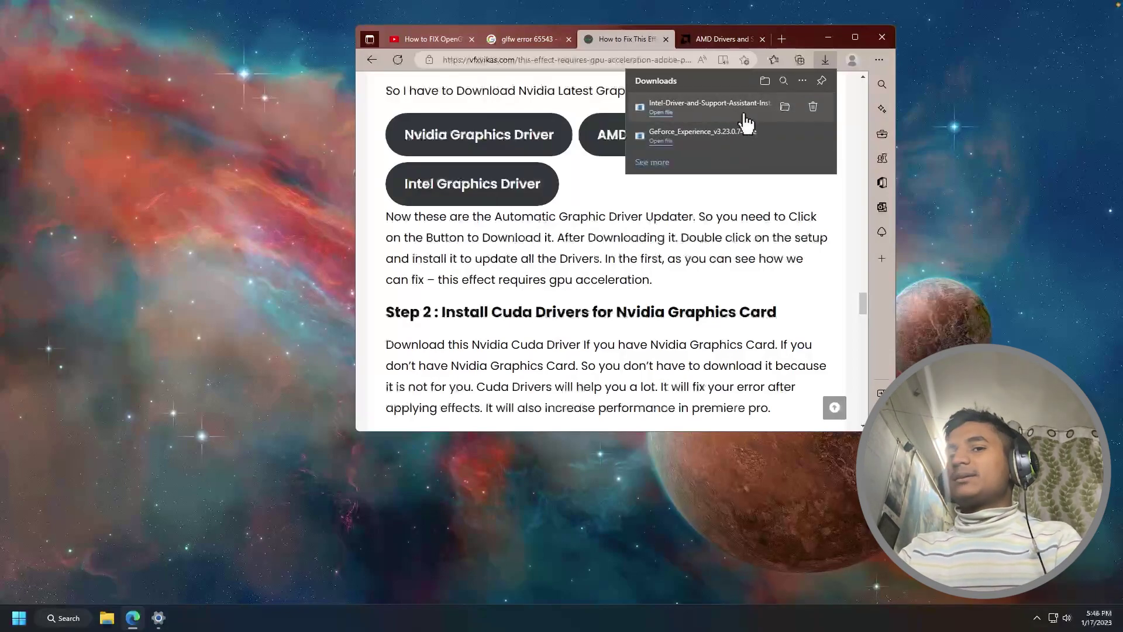
click(595, 241)
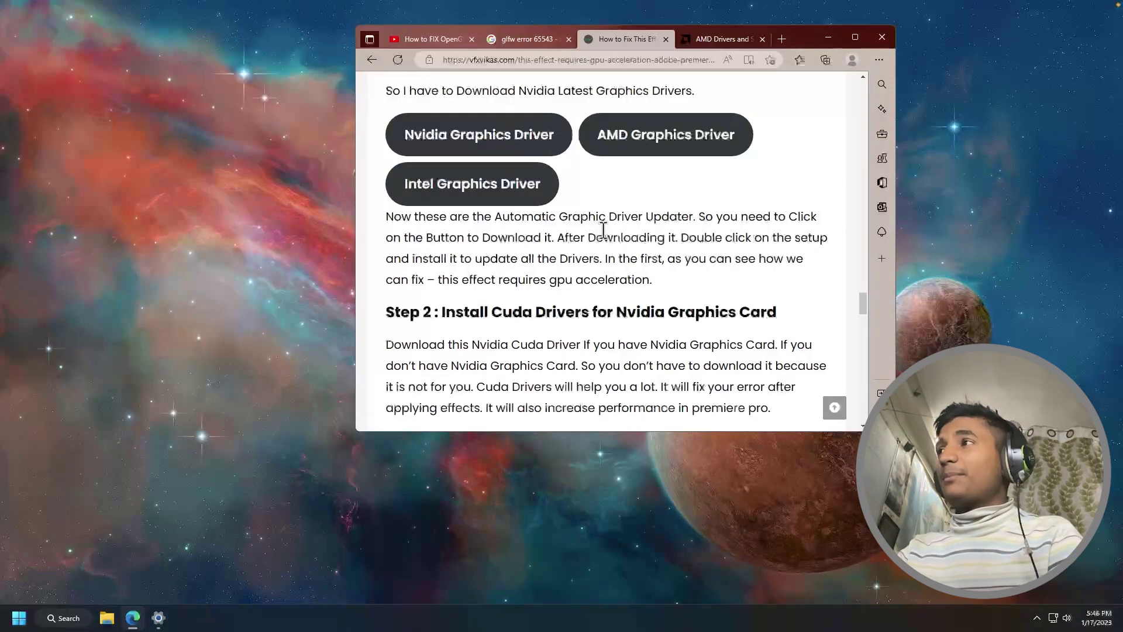
key(super+d)
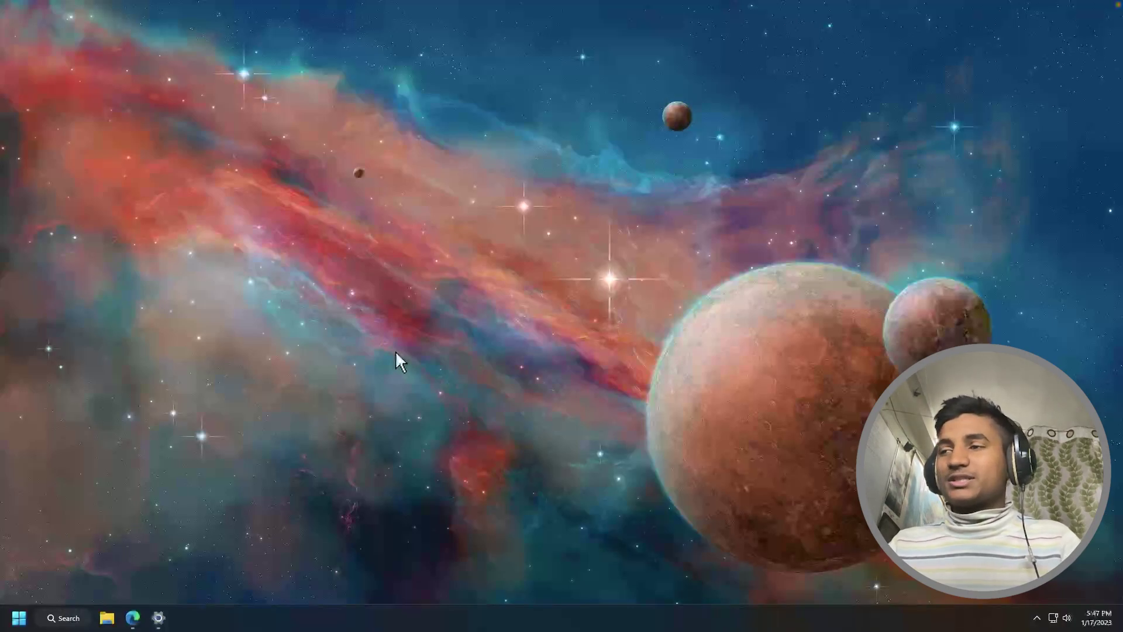
Step: Open Downloads > Minecraft Error in File Explorer and preview Minecraft_OpenGL.zip in WinRAR
click(106, 618)
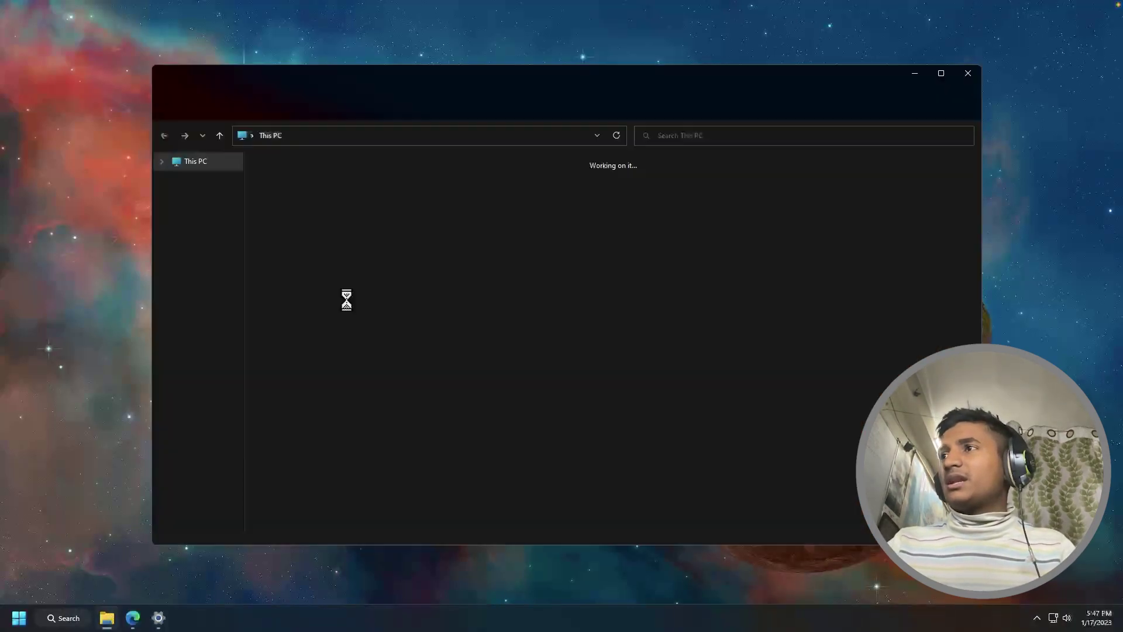
click(193, 237)
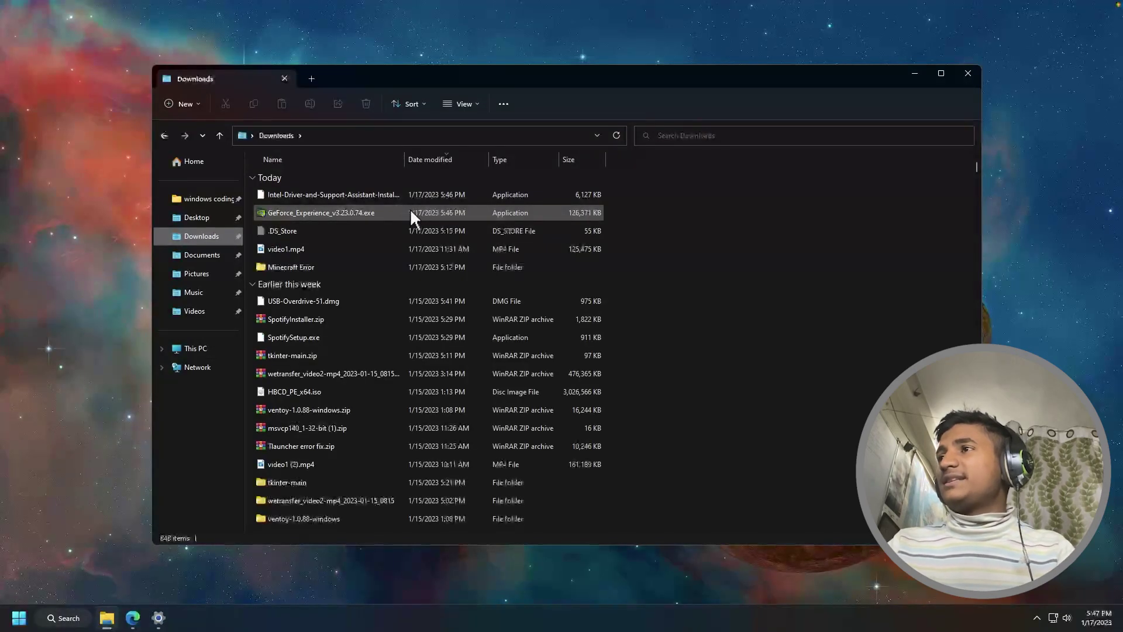
double_click(291, 267)
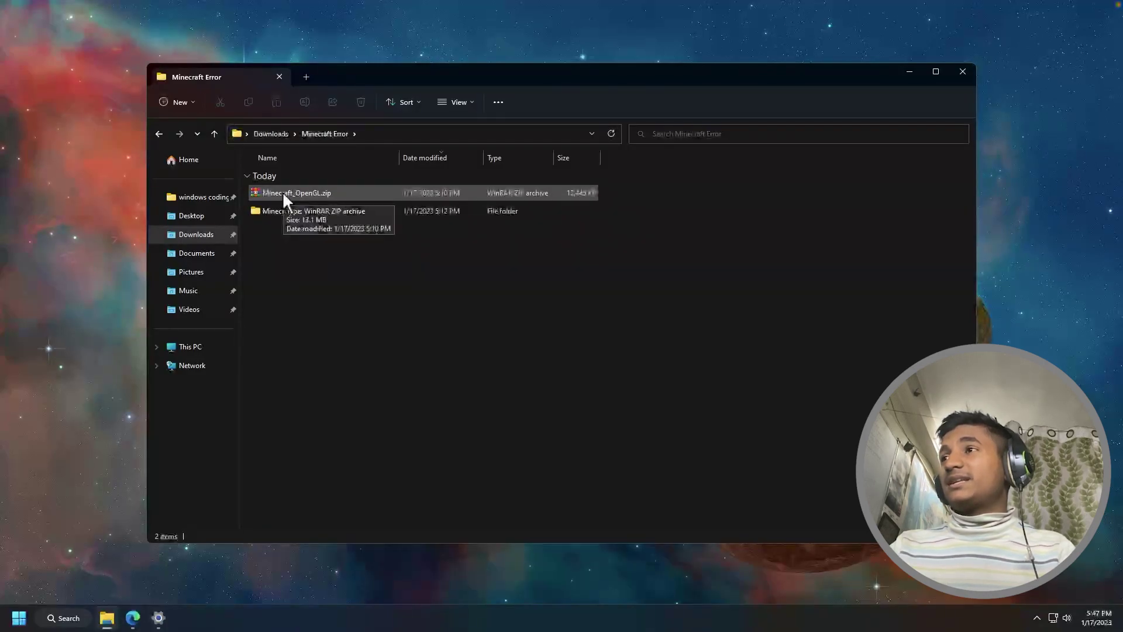
right_click(282, 191)
click(301, 200)
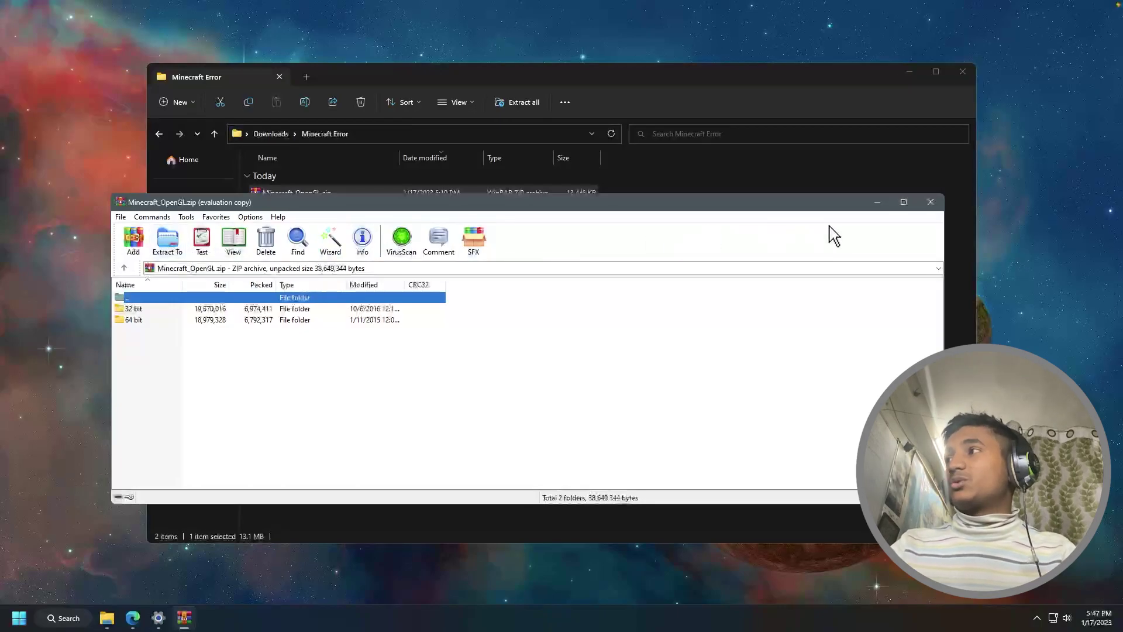
click(931, 203)
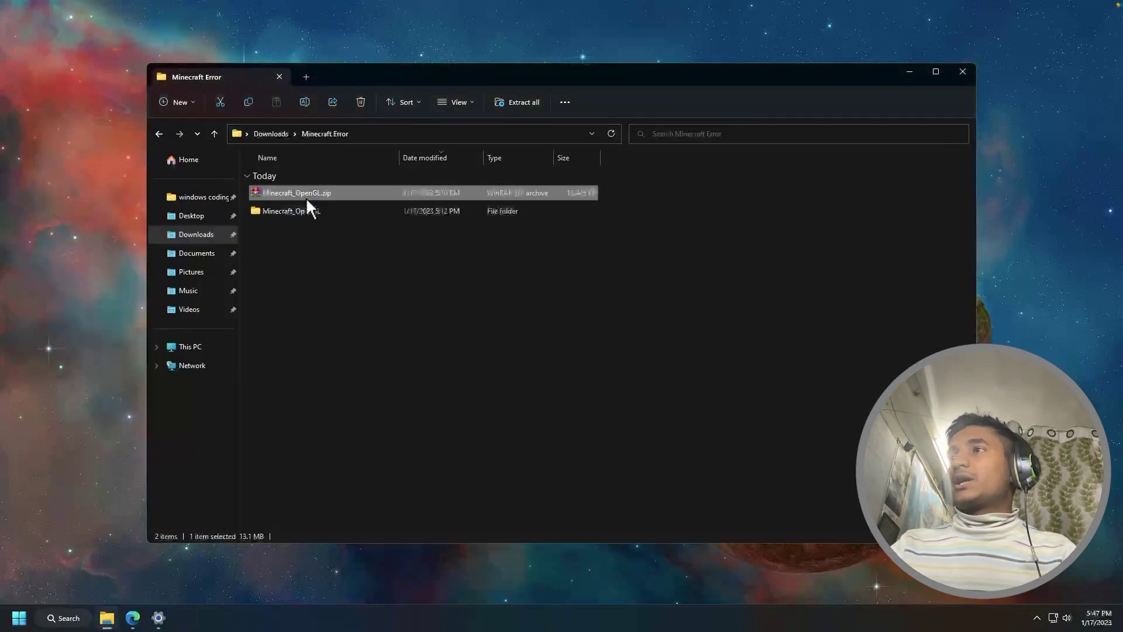
Step: Open the Minecraft_OpenGL folder and confirm a 64-bit operating system in This PC's properties
right_click(291, 194)
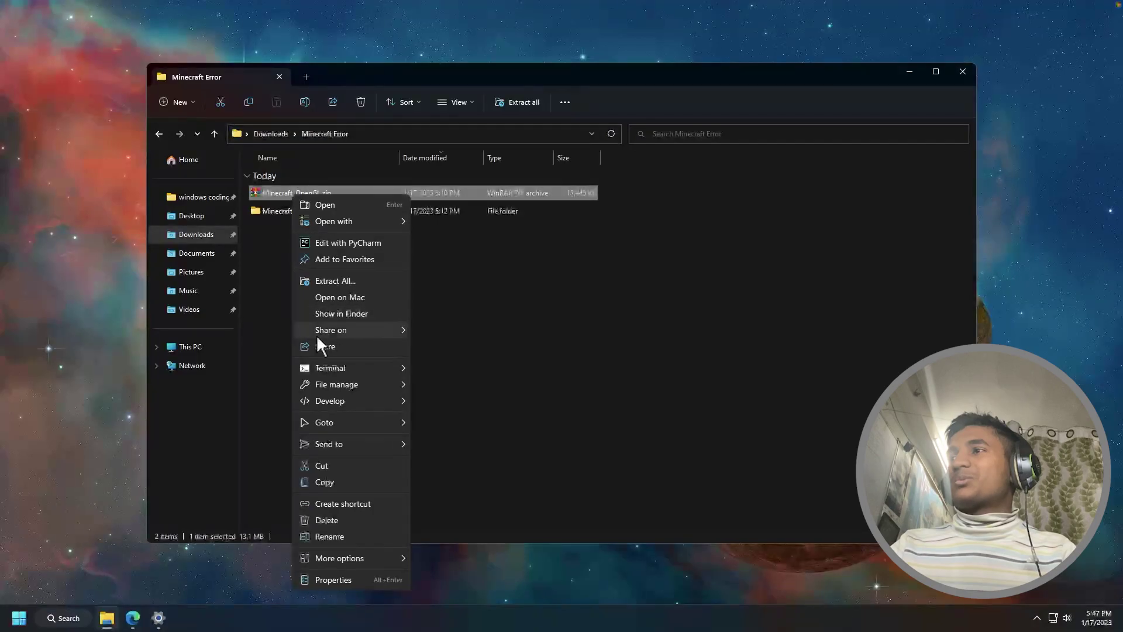
click(497, 253)
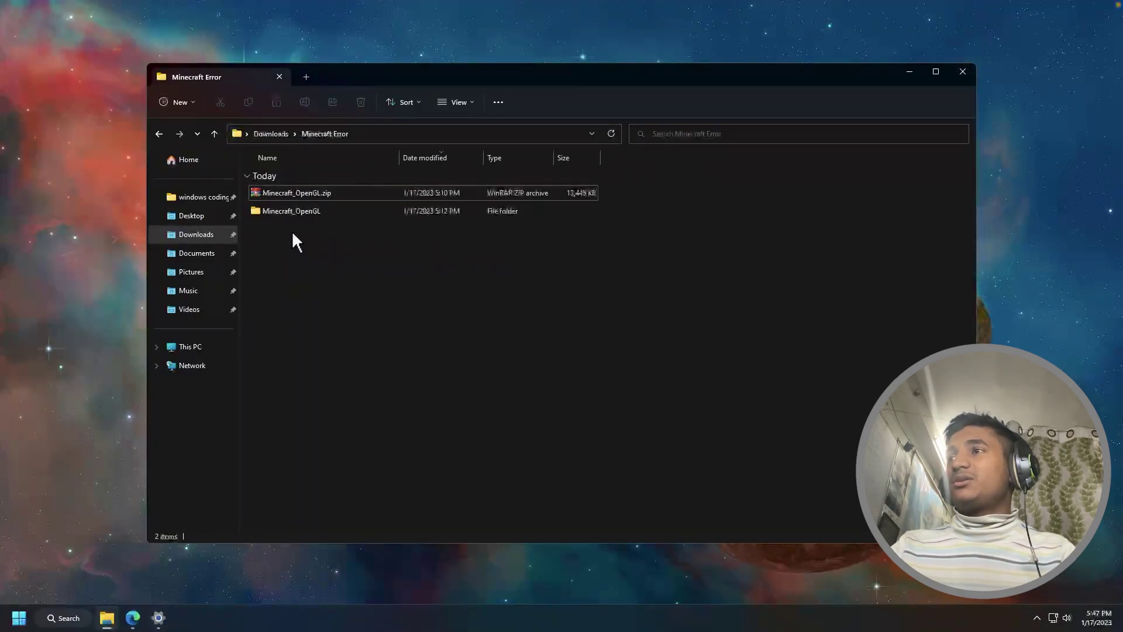
double_click(290, 212)
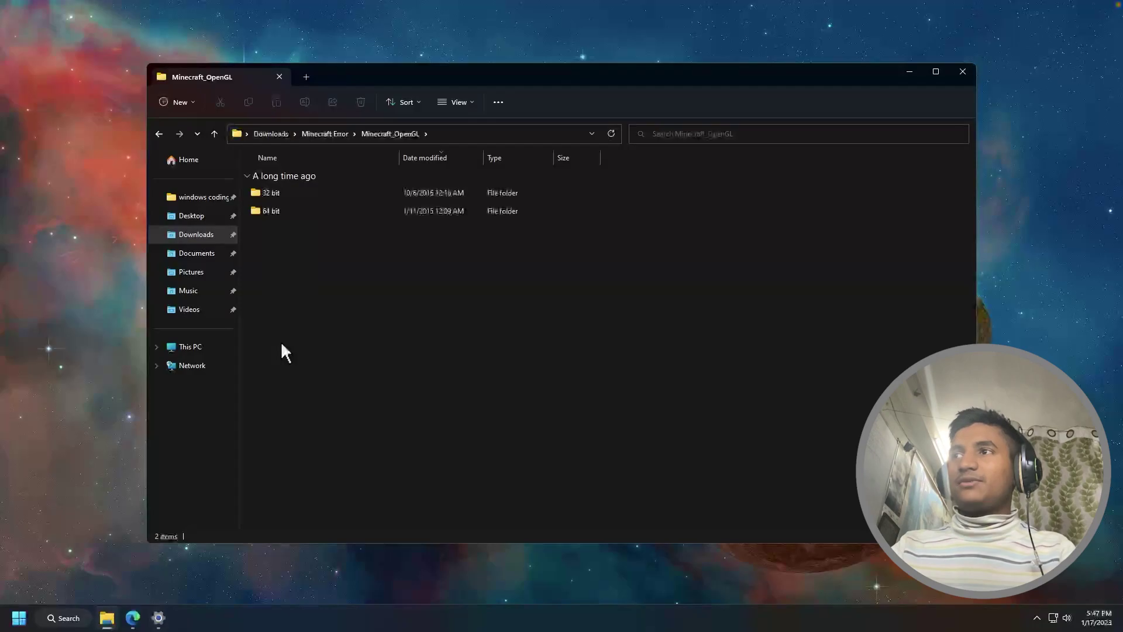
right_click(199, 351)
click(249, 341)
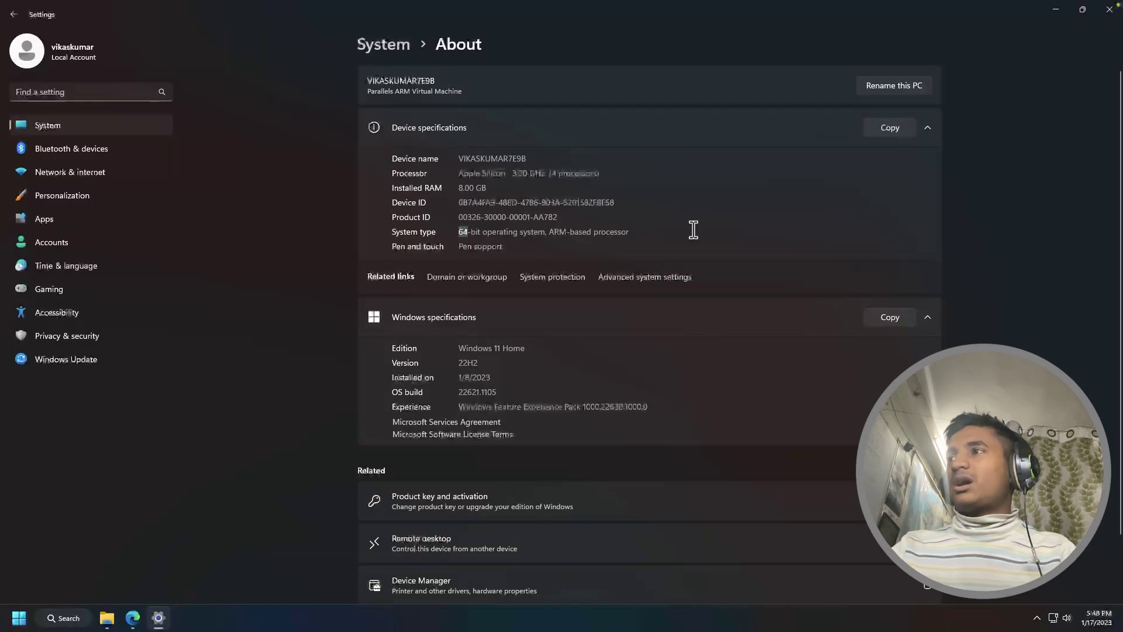
Step: Copy the opengl32.dll file from Minecraft_OpenGL's 64 bit folder
click(1110, 9)
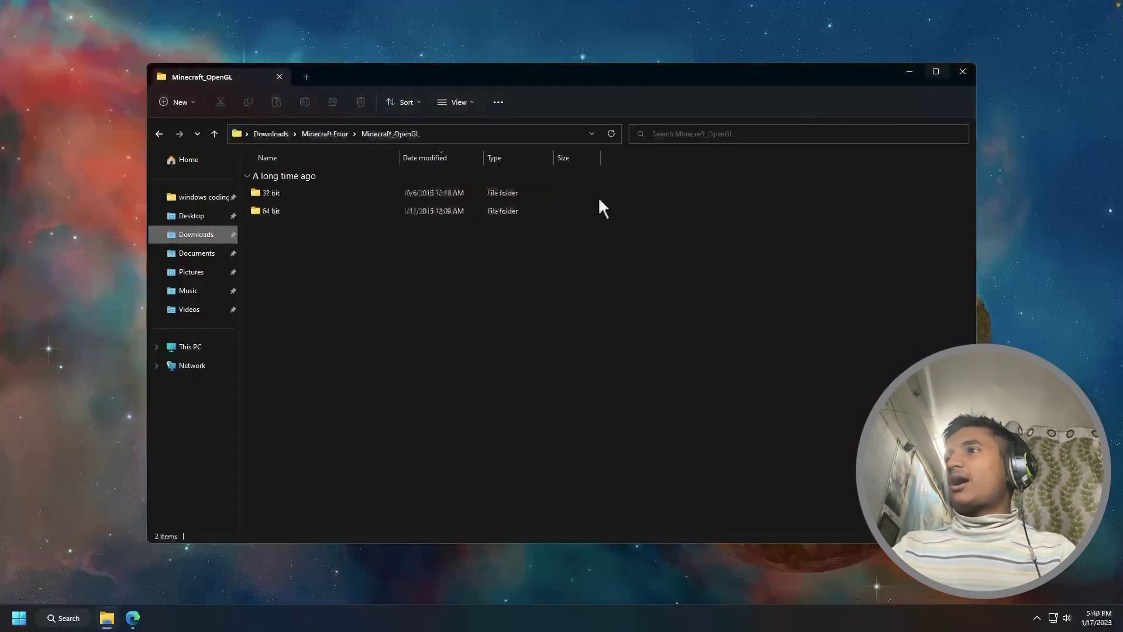
click(287, 225)
double_click(284, 215)
click(266, 193)
right_click(265, 193)
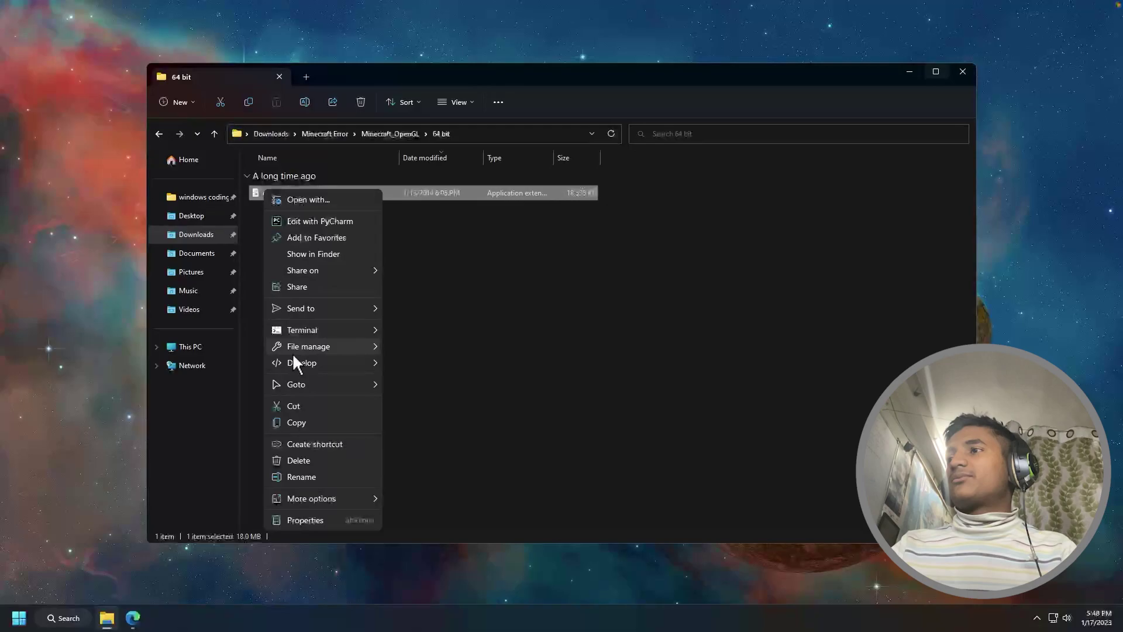
click(295, 422)
Step: Navigate to C:\Program Files\Java\jdk-17.0.5\bin
click(190, 347)
double_click(328, 193)
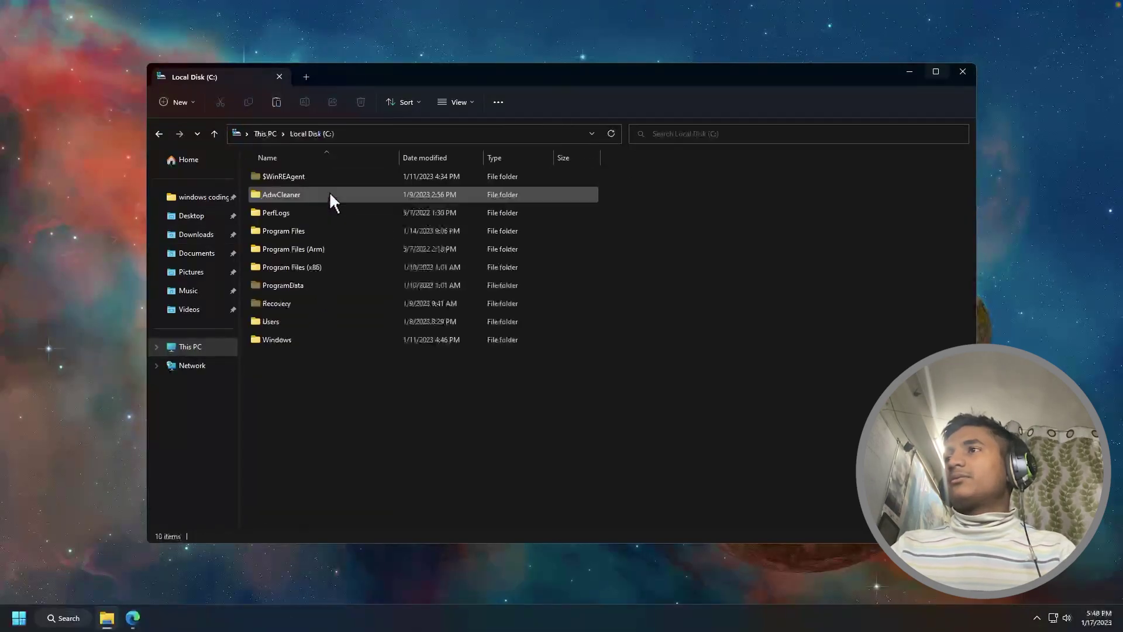
click(307, 231)
double_click(306, 230)
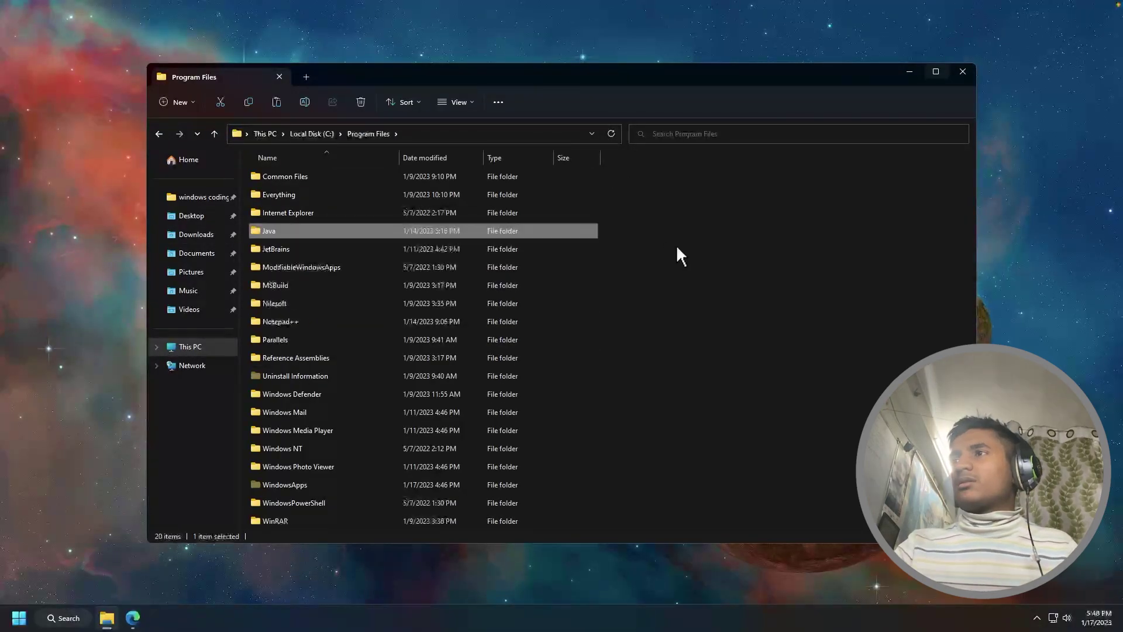
double_click(291, 231)
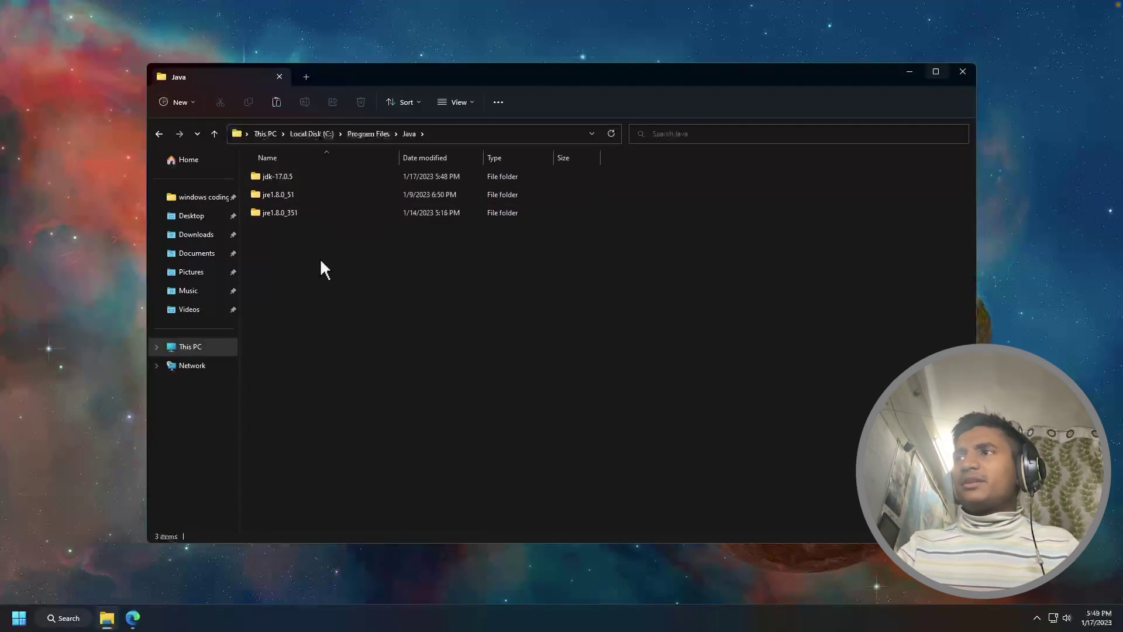
double_click(289, 175)
double_click(288, 174)
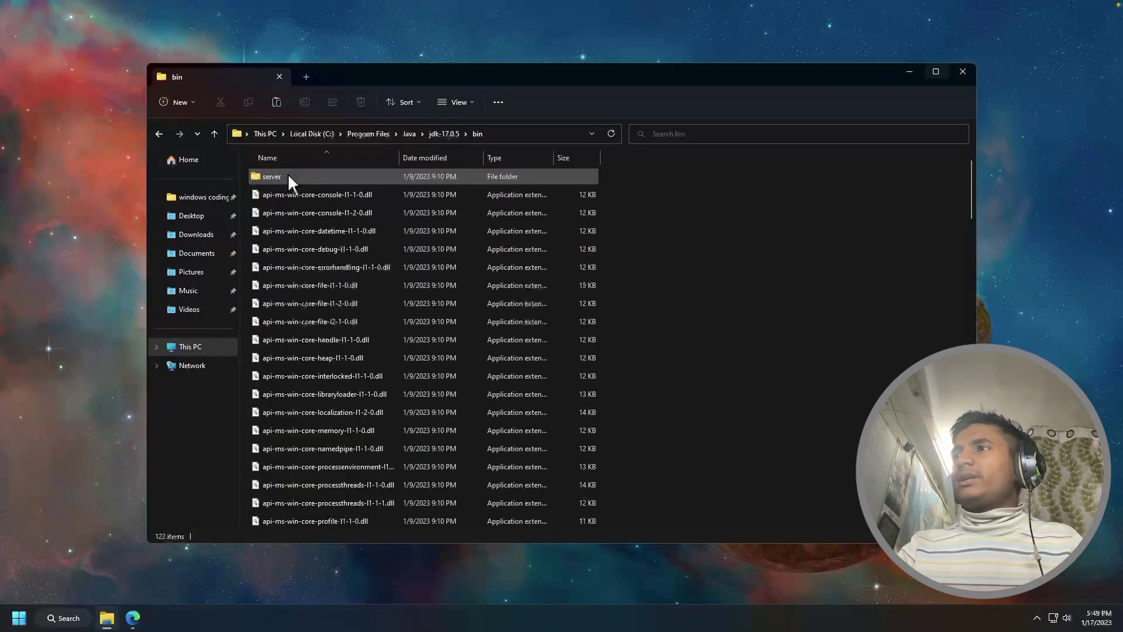
Step: Paste the 64-bit opengl32.dll into bin, replacing the existing file with admin approval, and refresh
right_click(697, 230)
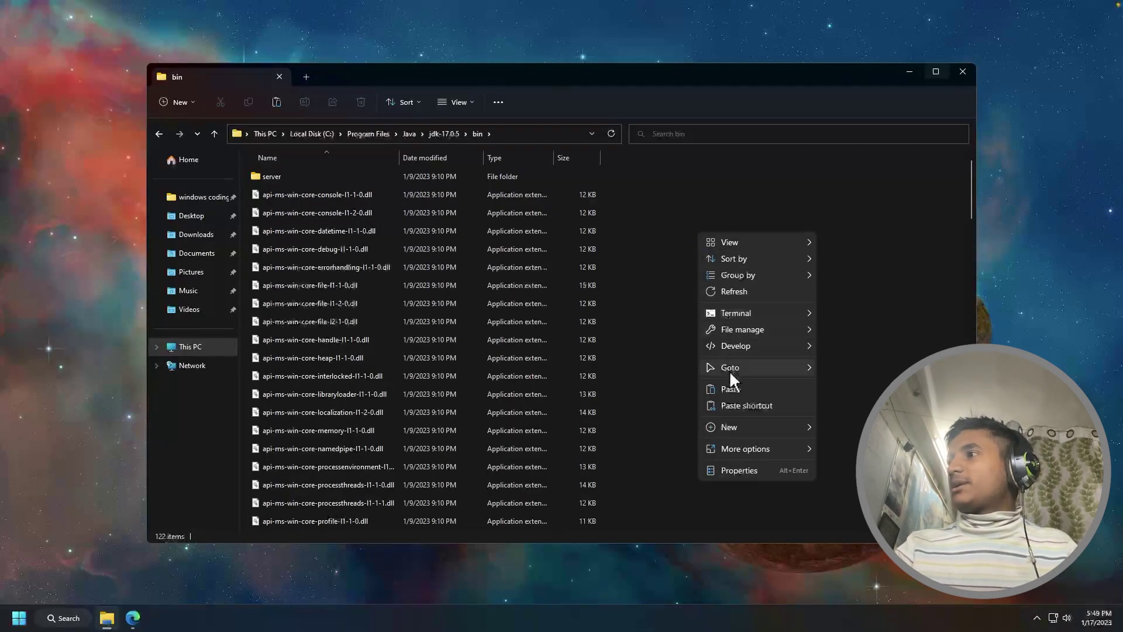
click(725, 389)
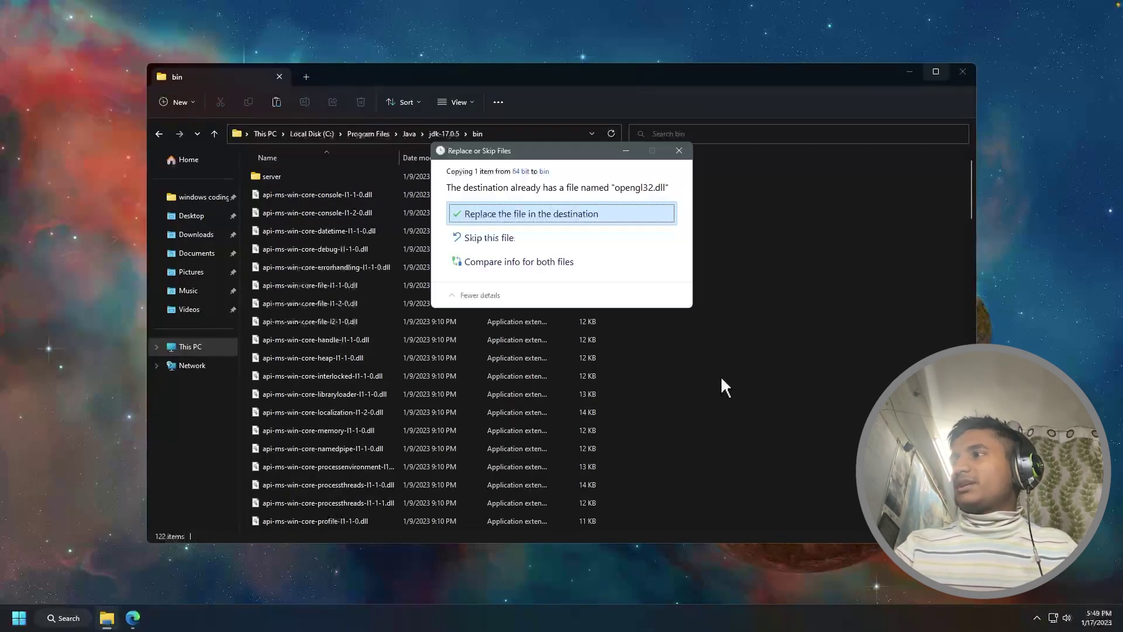
click(494, 215)
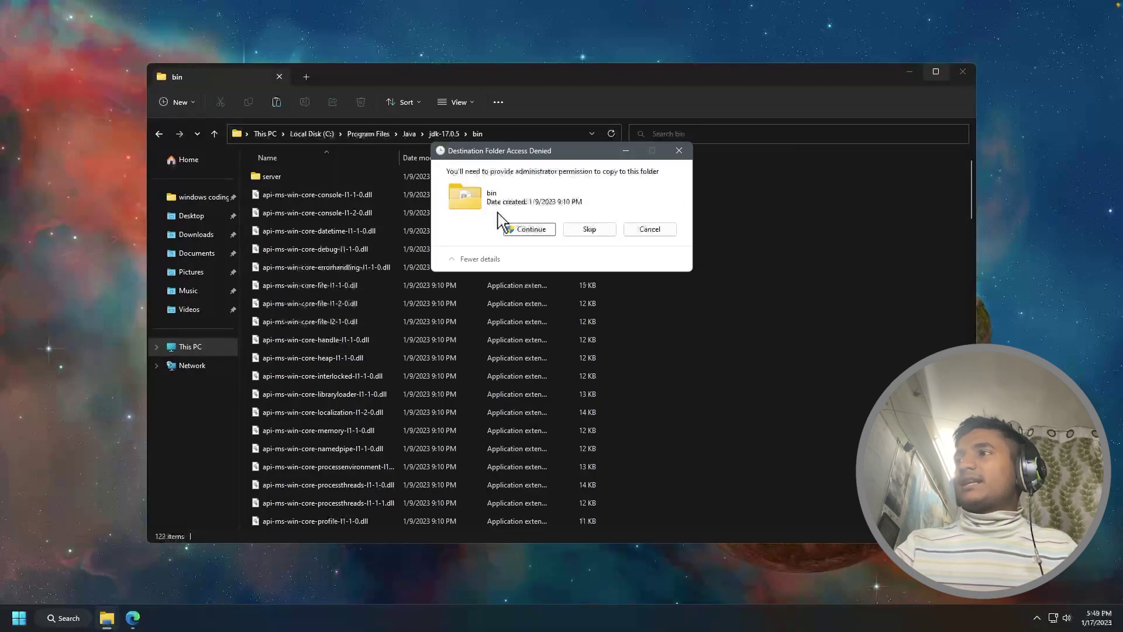
click(520, 230)
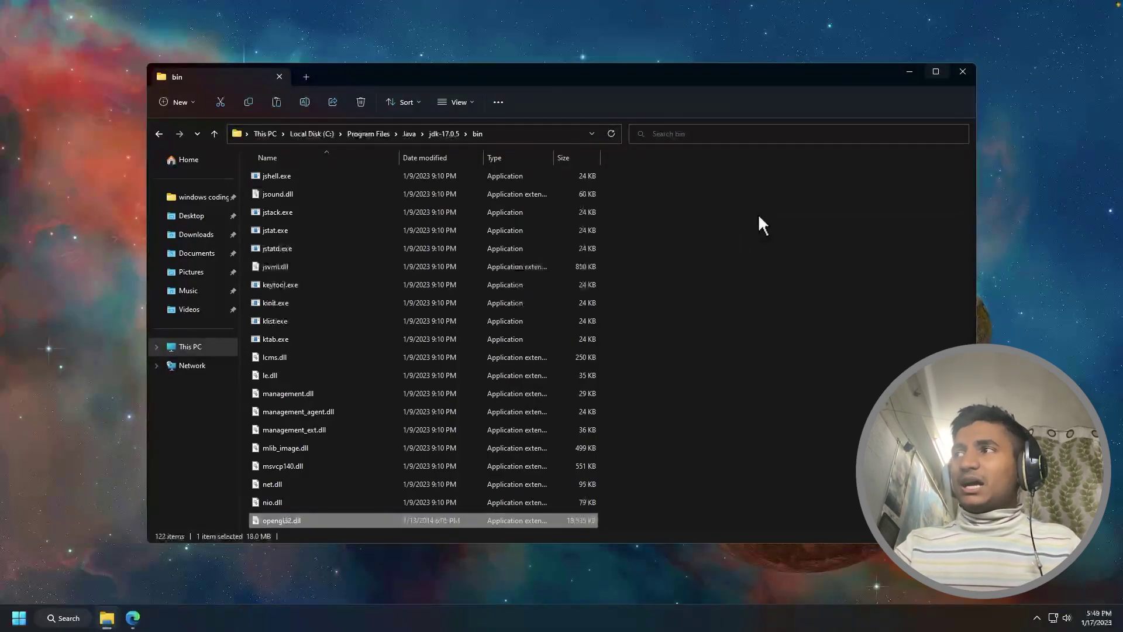
right_click(758, 213)
click(820, 279)
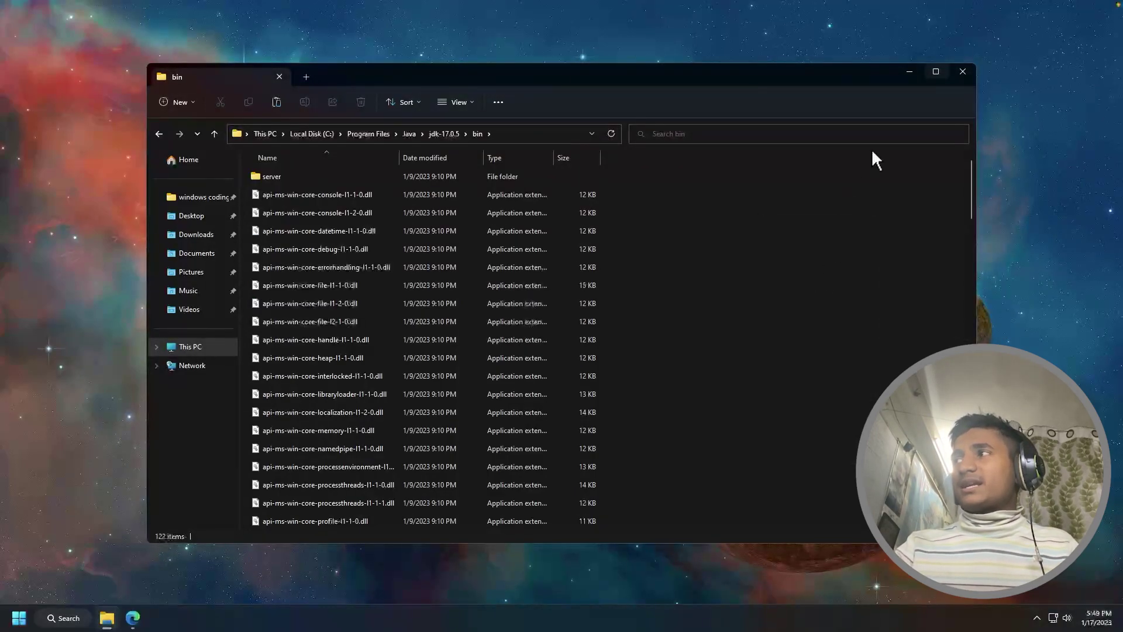
Step: Close File Explorer and refresh the desktop
click(963, 71)
right_click(429, 224)
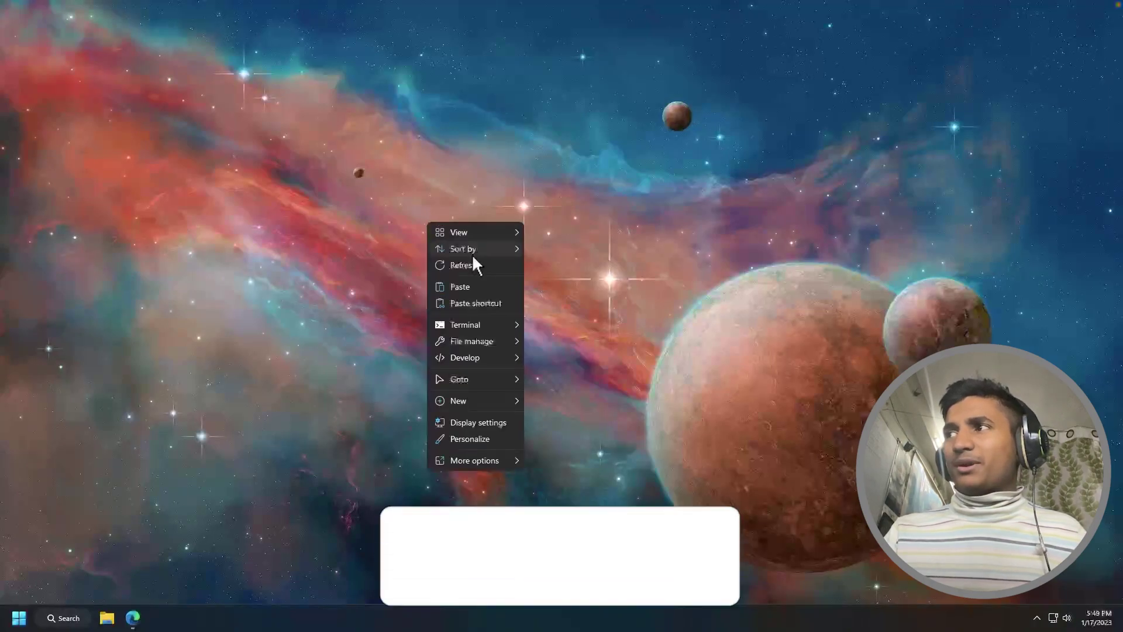
click(470, 264)
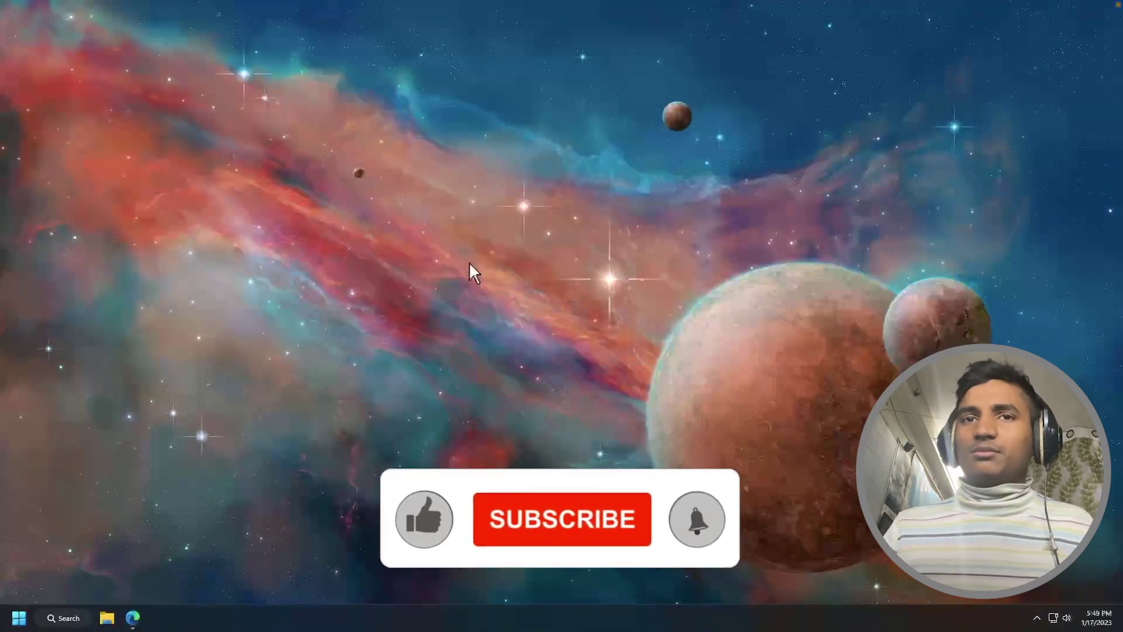